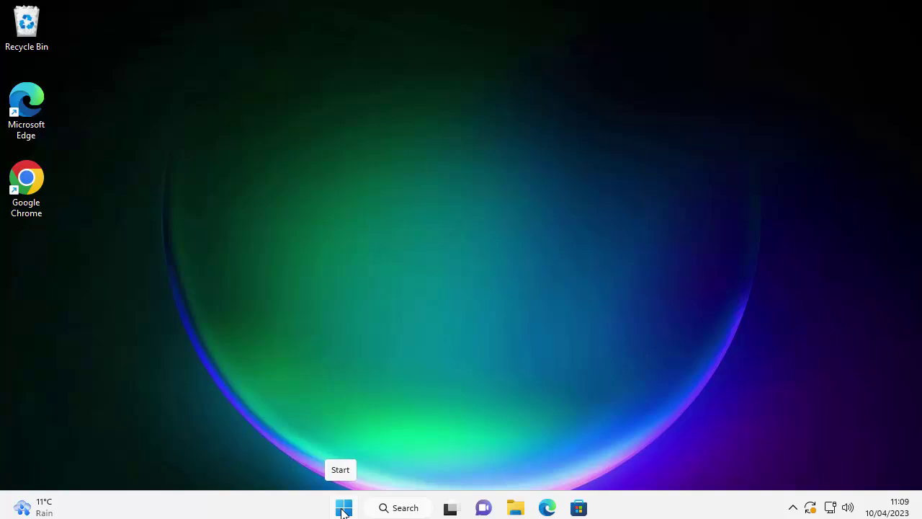
# Search 'settings' from the Start menu and launch the Settings app
pyautogui.click(353, 509)
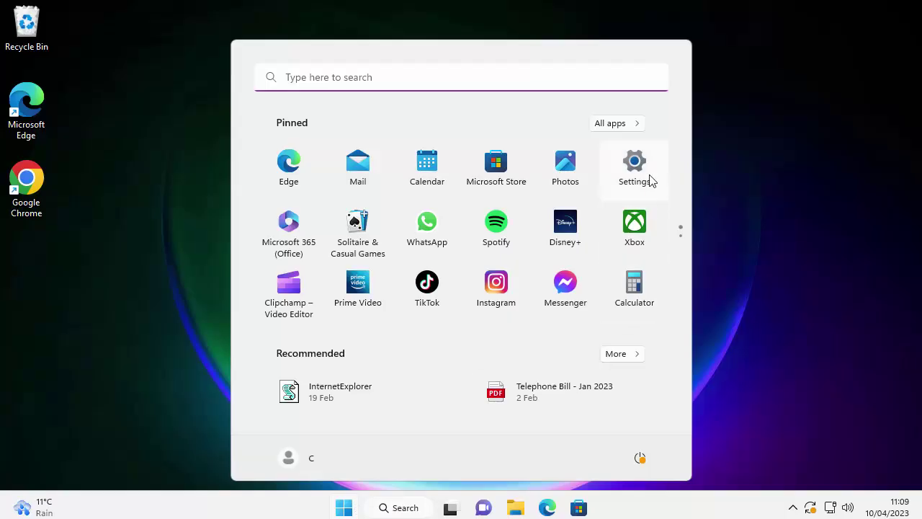
pyautogui.click(291, 77)
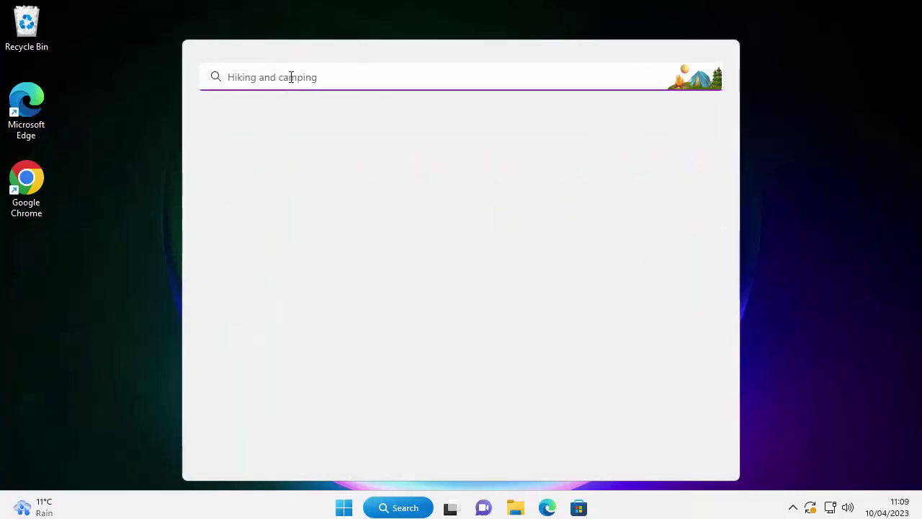
pyautogui.write('setting')
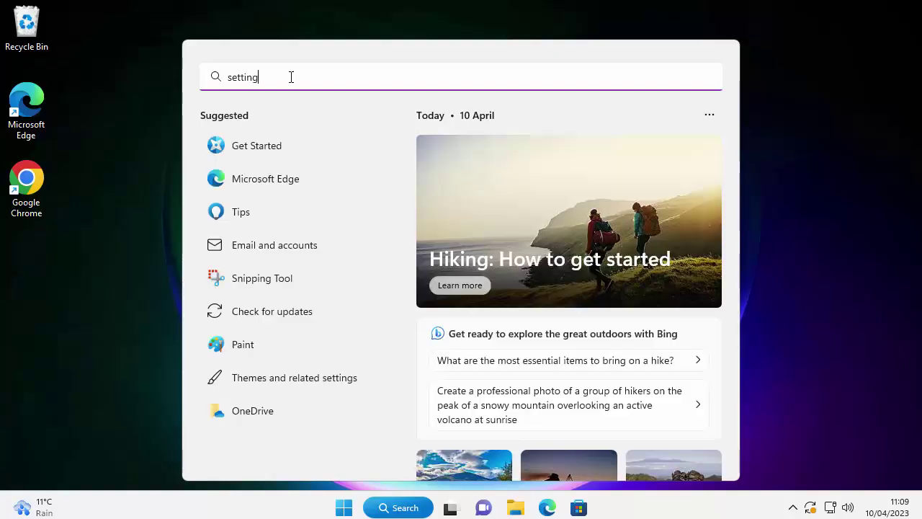
pyautogui.write('s')
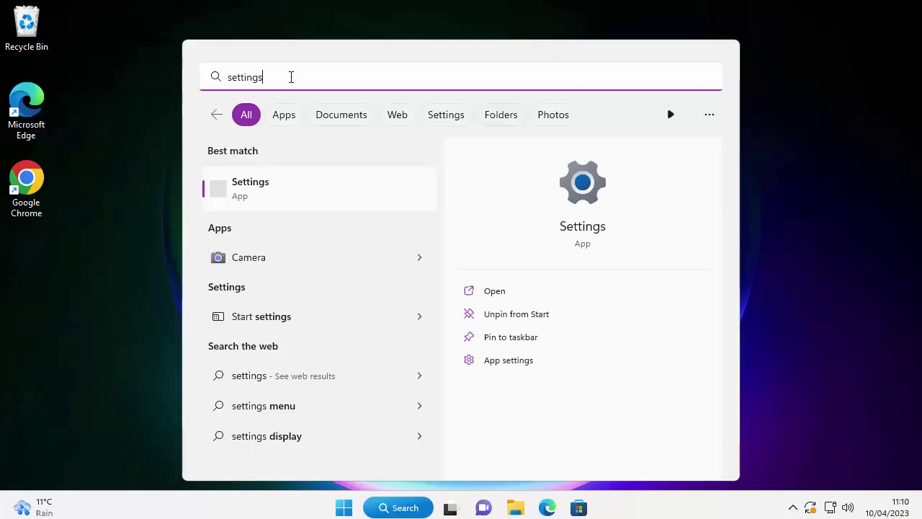
pyautogui.click(254, 189)
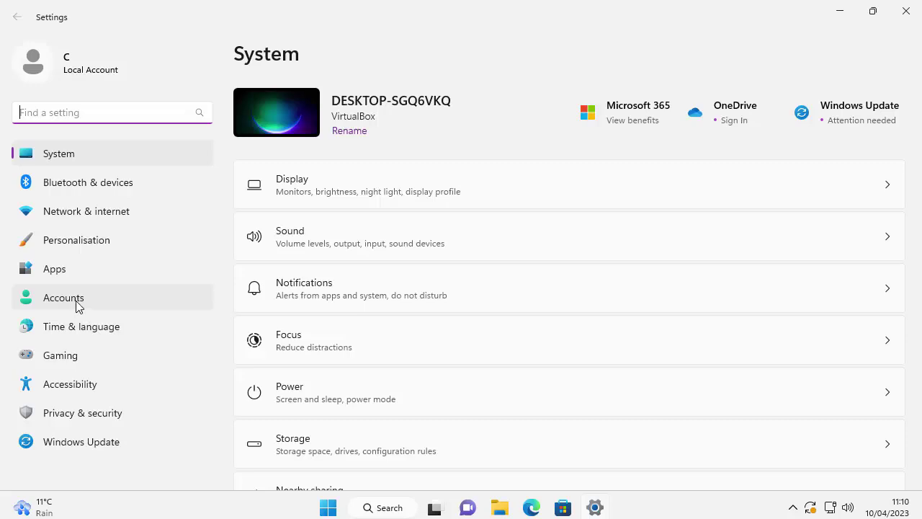
# Restore the Settings window and navigate to Accounts › Sign-in options
pyautogui.click(872, 12)
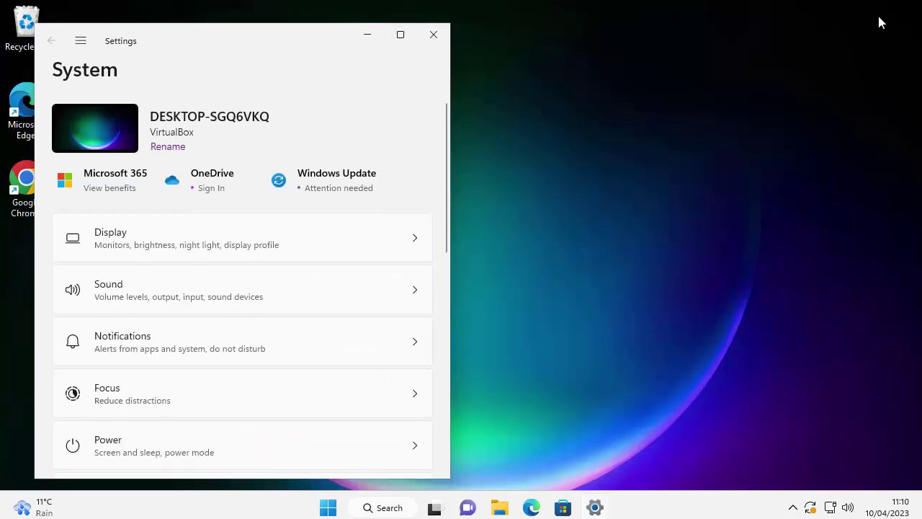
pyautogui.click(81, 41)
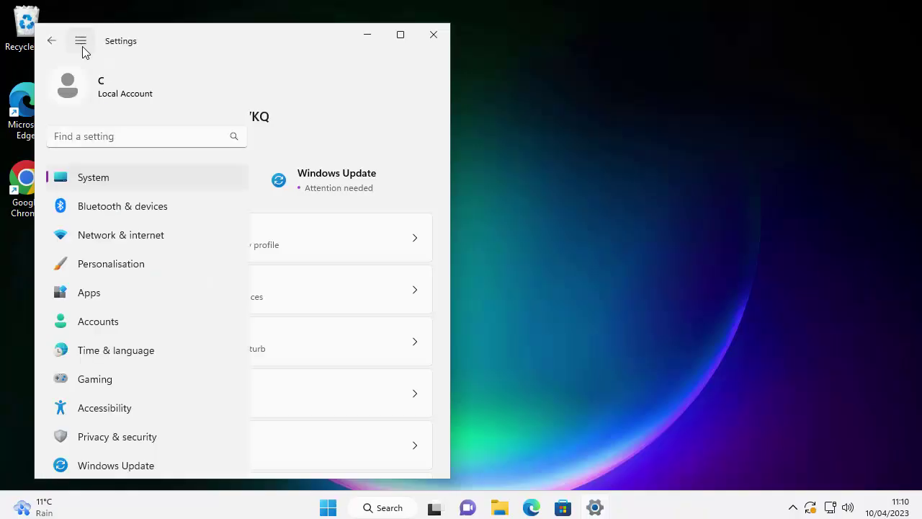
pyautogui.click(115, 319)
pyautogui.click(402, 40)
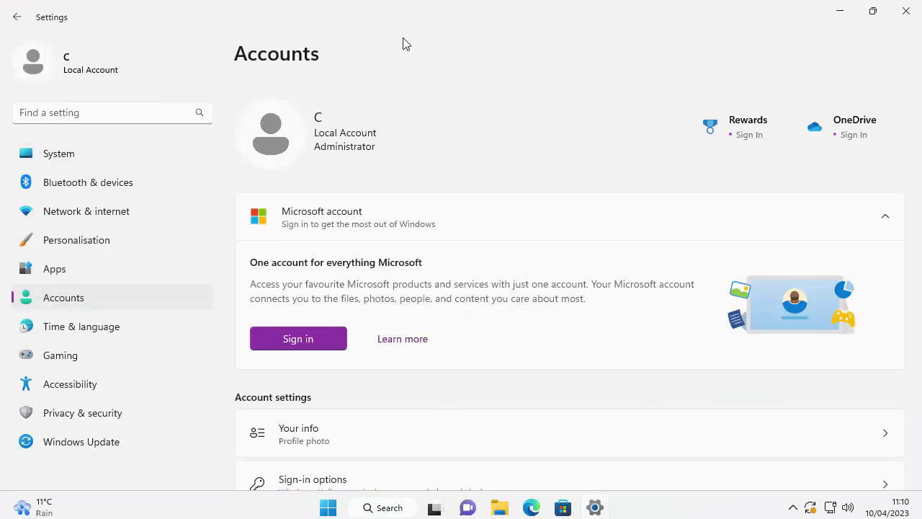
pyautogui.scroll(-4, 525, 149)
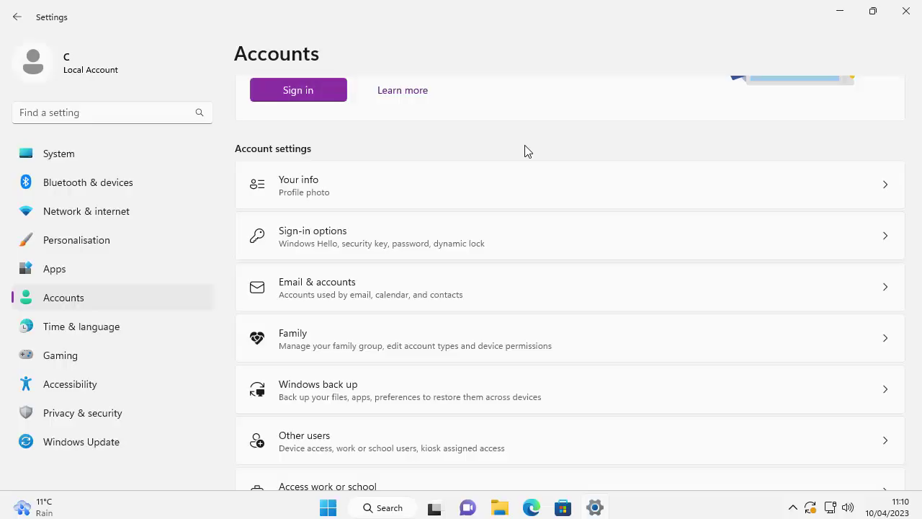
pyautogui.click(524, 239)
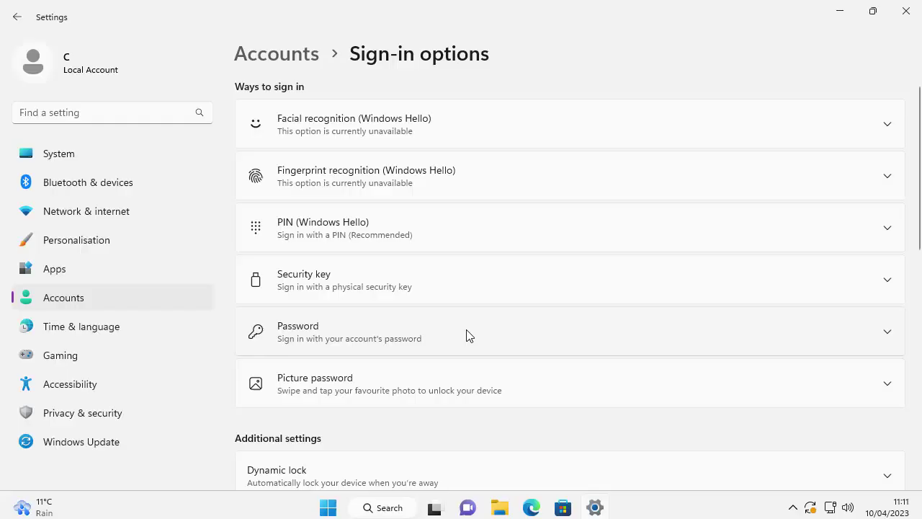
# Choose to change the Password sign-in option and confirm the current account password
pyautogui.click(467, 335)
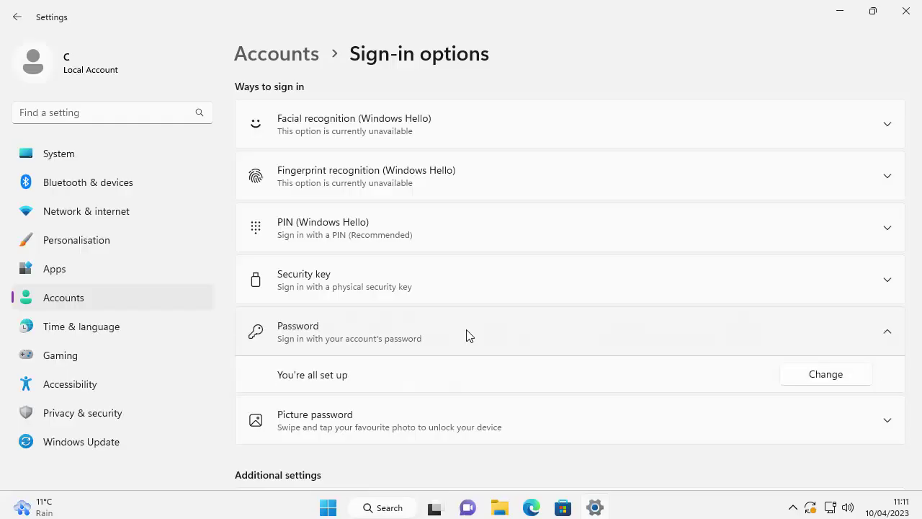
pyautogui.click(843, 380)
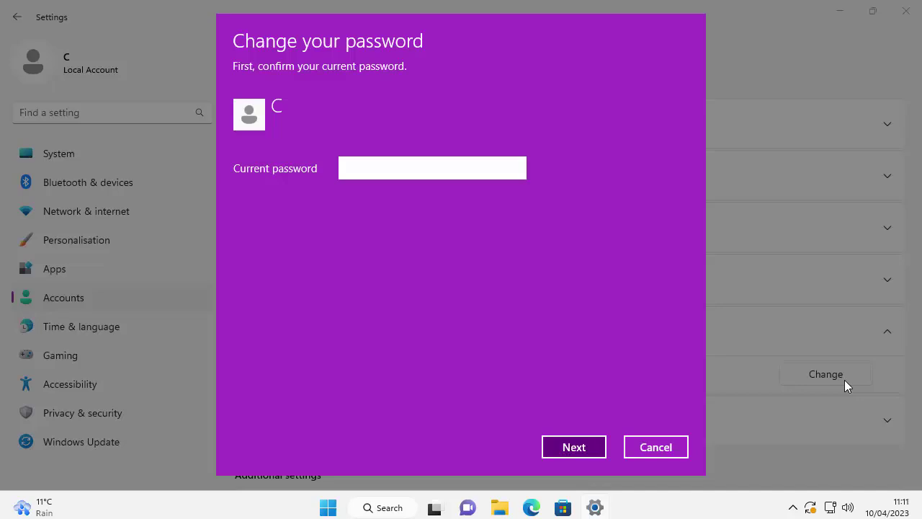
pyautogui.write('****')
pyautogui.press('BackSpace')
pyautogui.press('BackSpace')
pyautogui.press('BackSpace')
pyautogui.press('BackSpace')
pyautogui.write('*********')
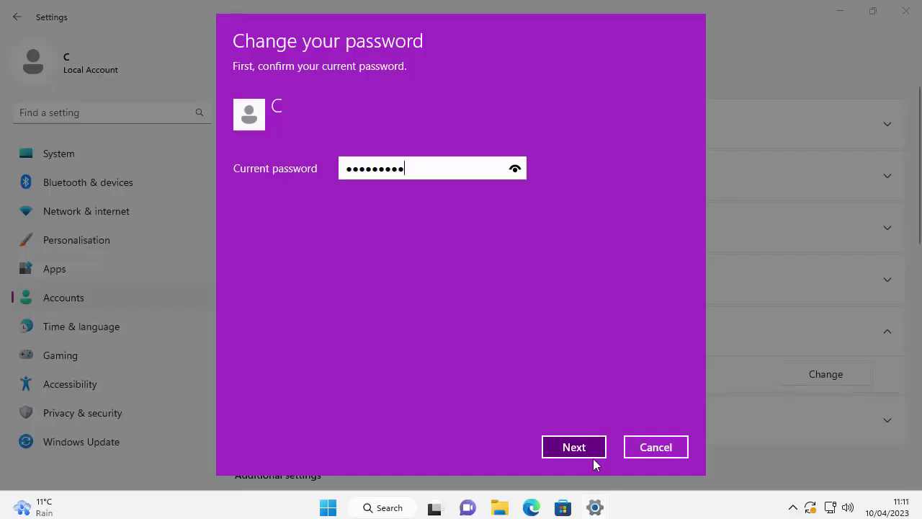
pyautogui.click(574, 447)
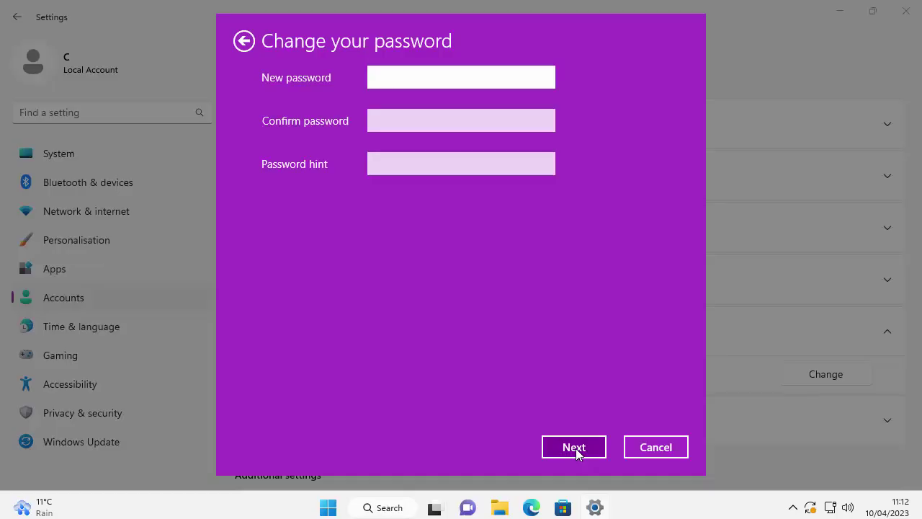
# Leave the new password, confirmation and hint blank and finish, removing the account password
pyautogui.click(576, 448)
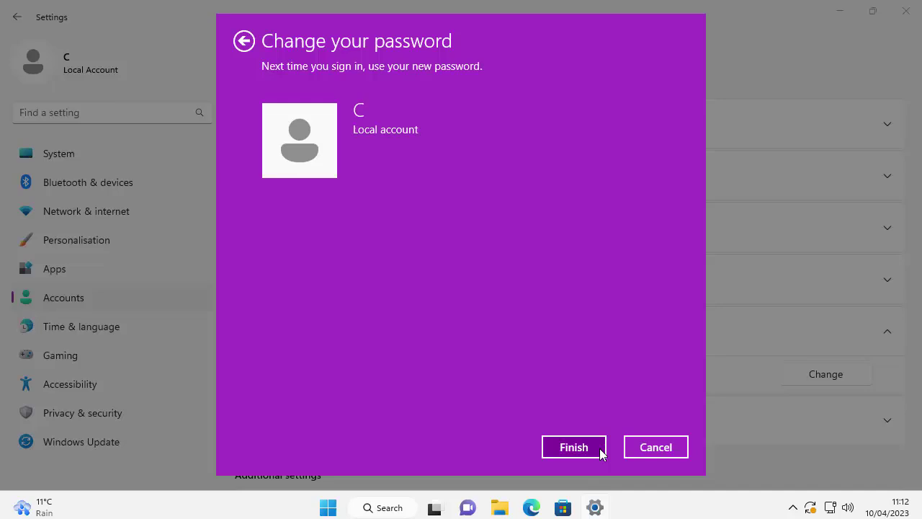
pyautogui.click(599, 448)
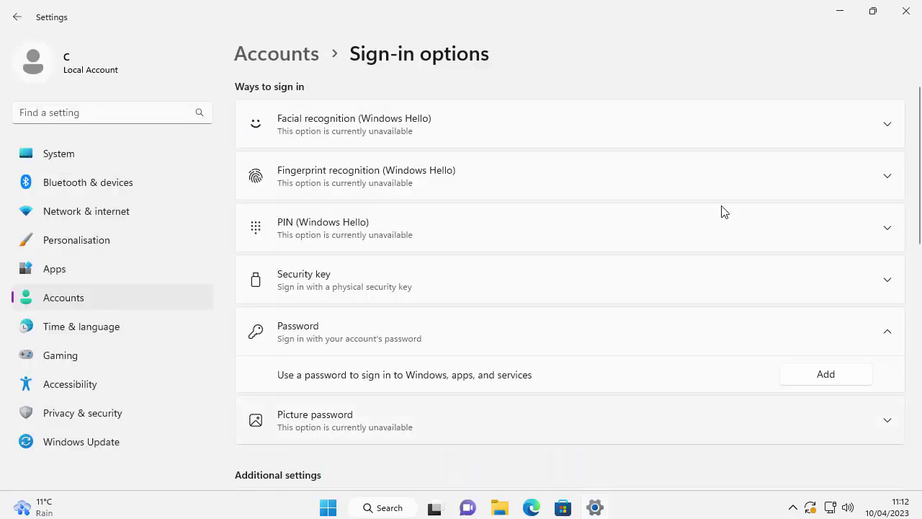
# Close Settings, sign out from the Start menu, and sign back in without a password
pyautogui.click(905, 14)
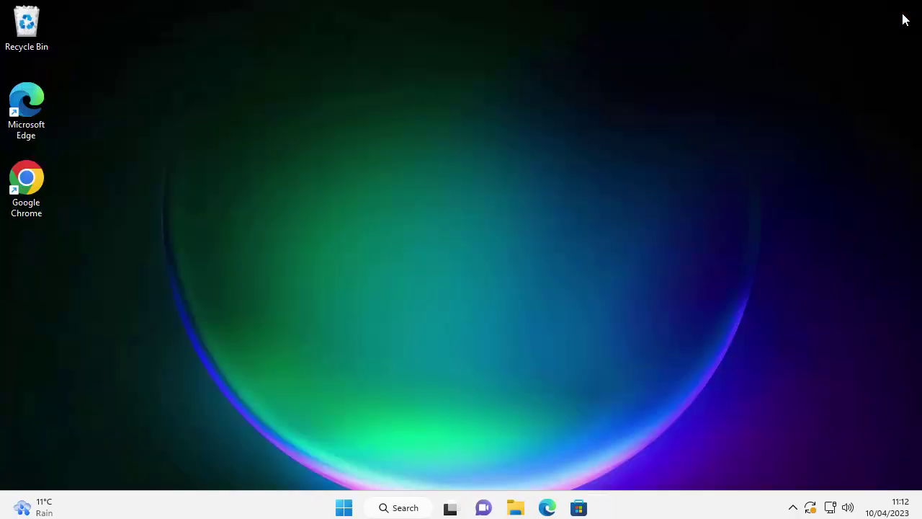
pyautogui.click(344, 508)
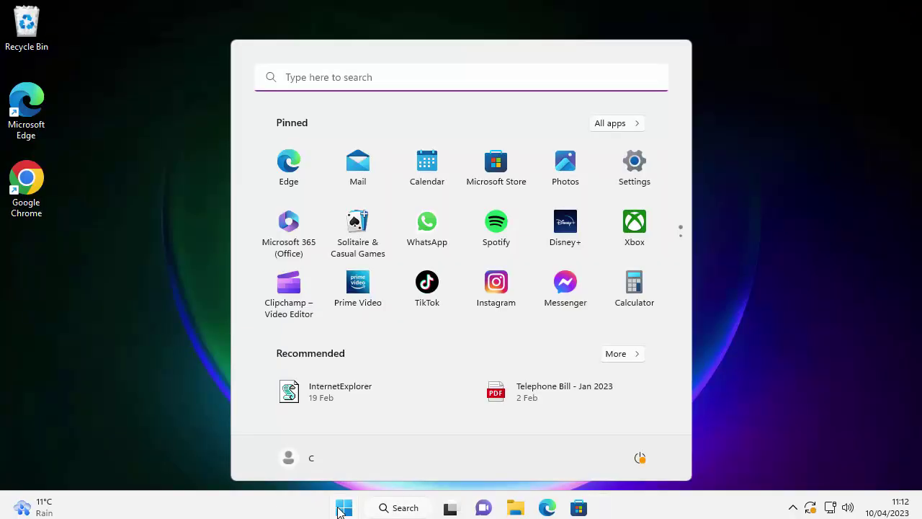
pyautogui.click(289, 461)
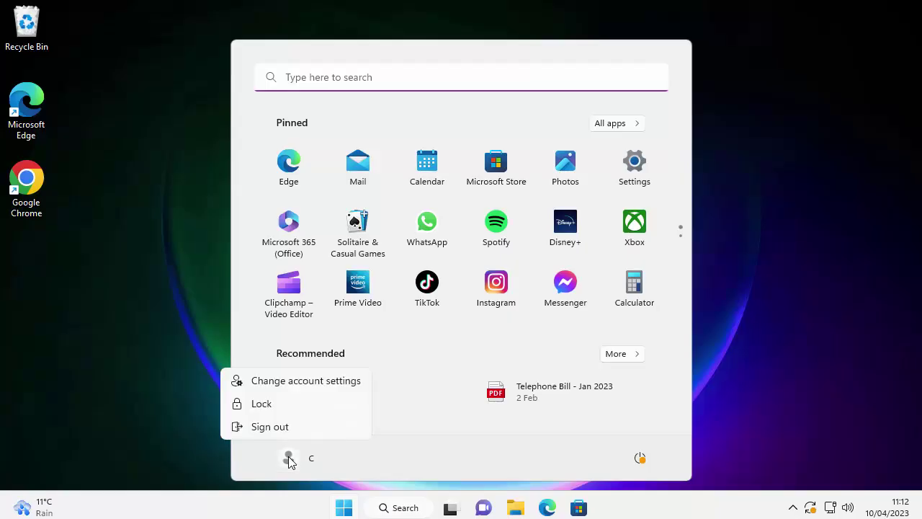
pyautogui.click(275, 432)
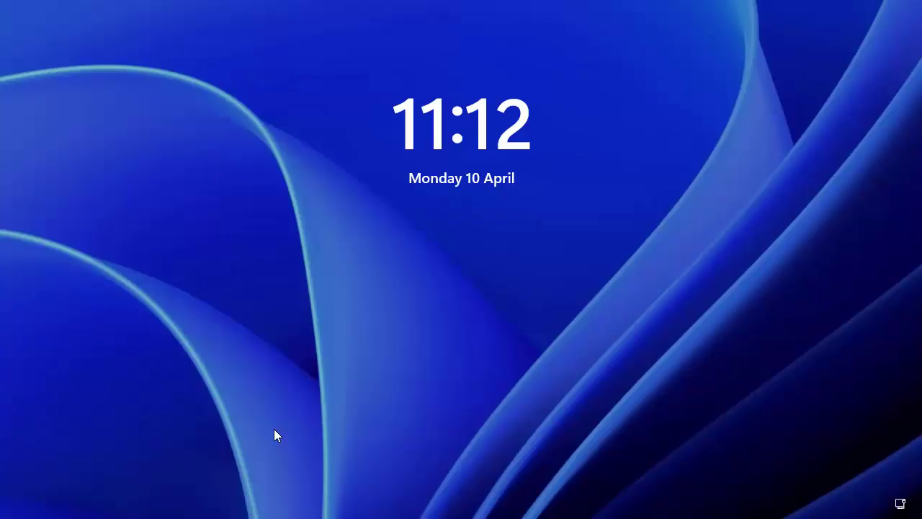
pyautogui.click(274, 429)
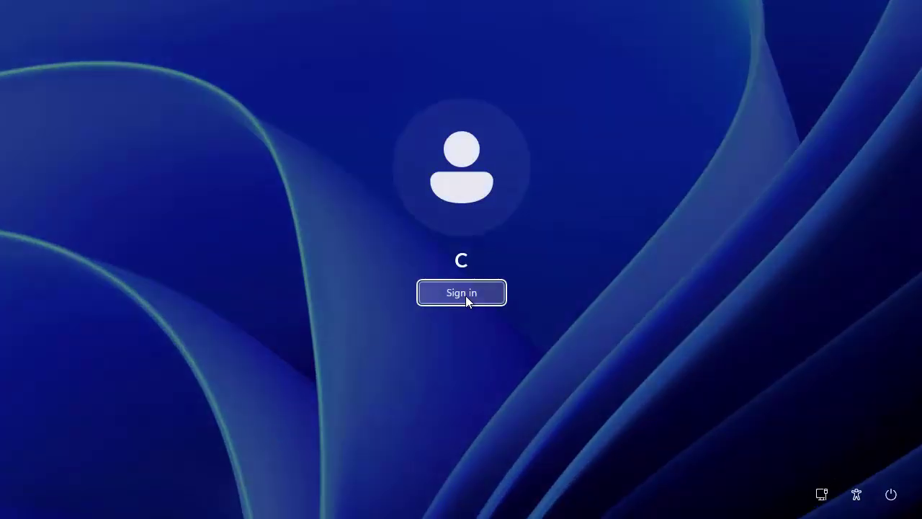
pyautogui.click(466, 296)
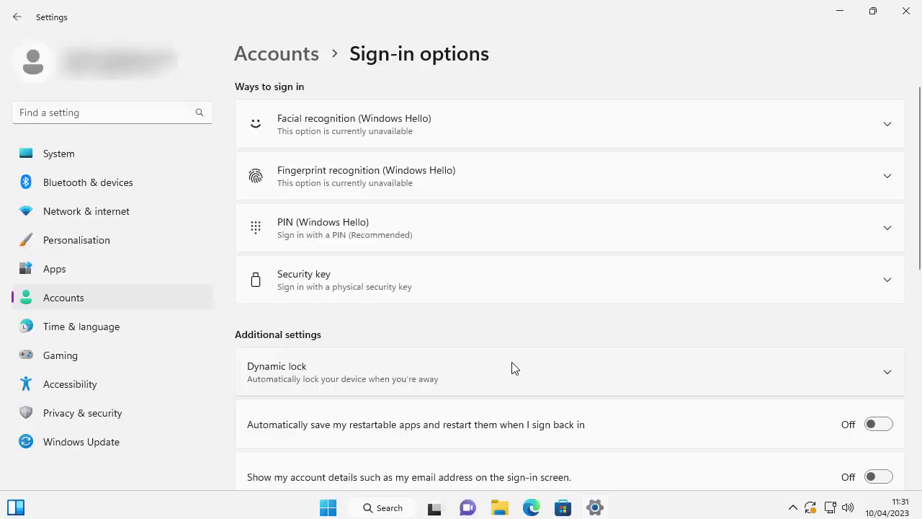
# Return to Accounts, open Your info, and scroll to the Account settings section
pyautogui.scroll(-2, 515, 362)
pyautogui.scroll(-1, 516, 362)
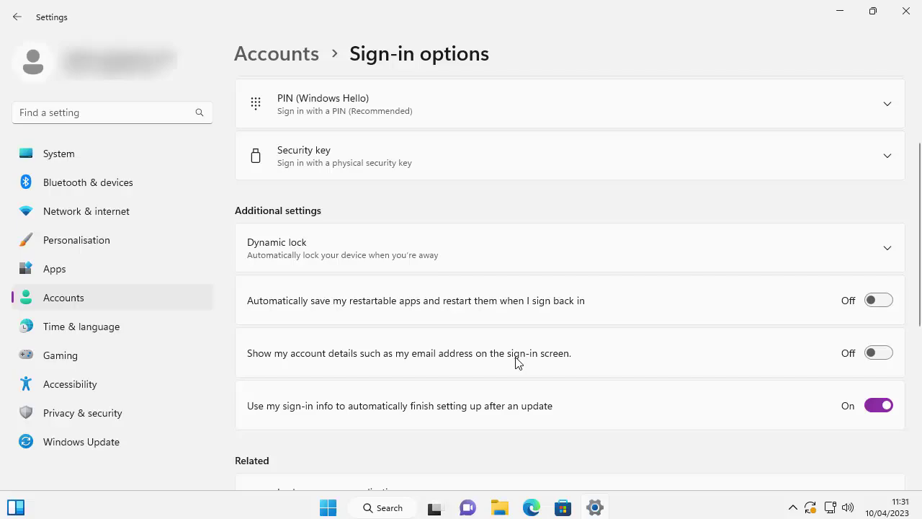
pyautogui.scroll(2, 516, 362)
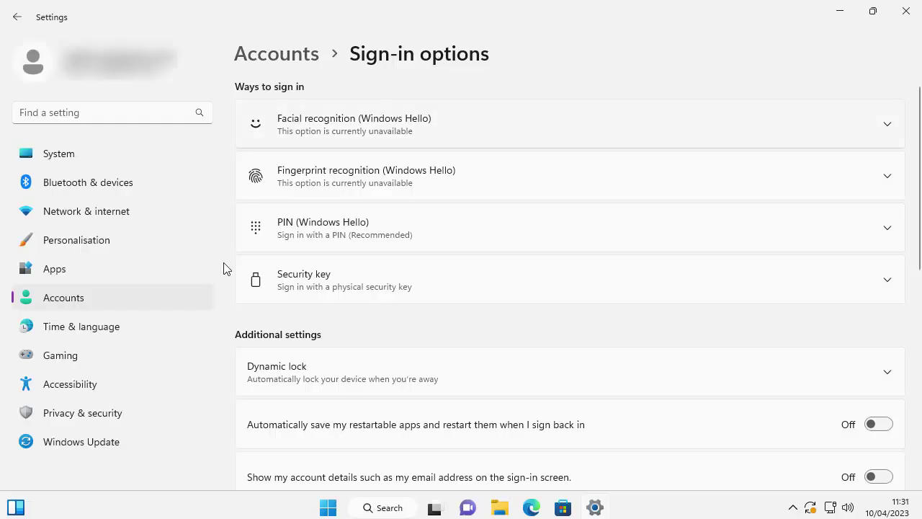
pyautogui.click(91, 294)
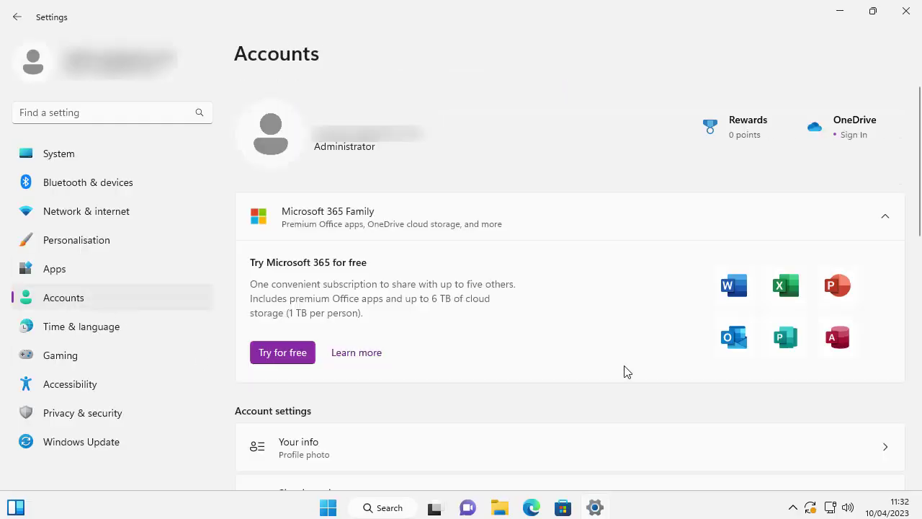
pyautogui.scroll(-3, 634, 374)
pyautogui.scroll(-2, 647, 380)
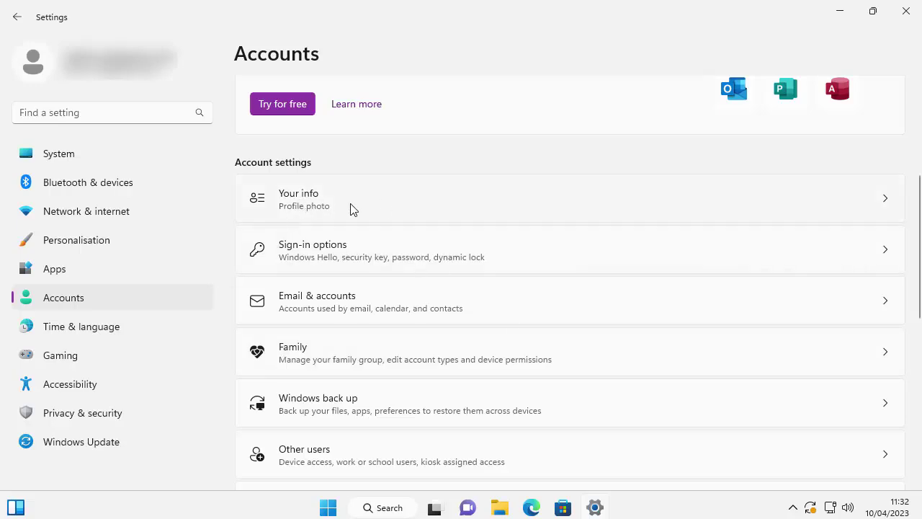
pyautogui.click(310, 205)
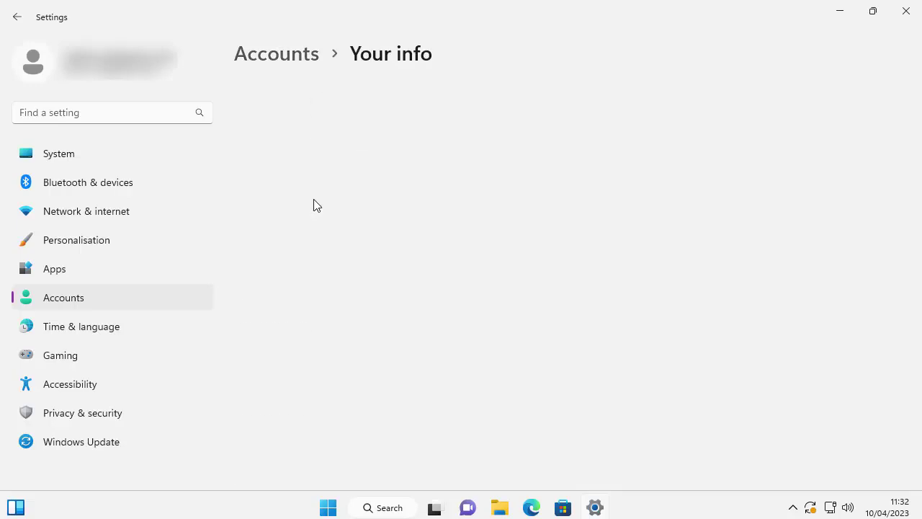
pyautogui.scroll(-4, 379, 368)
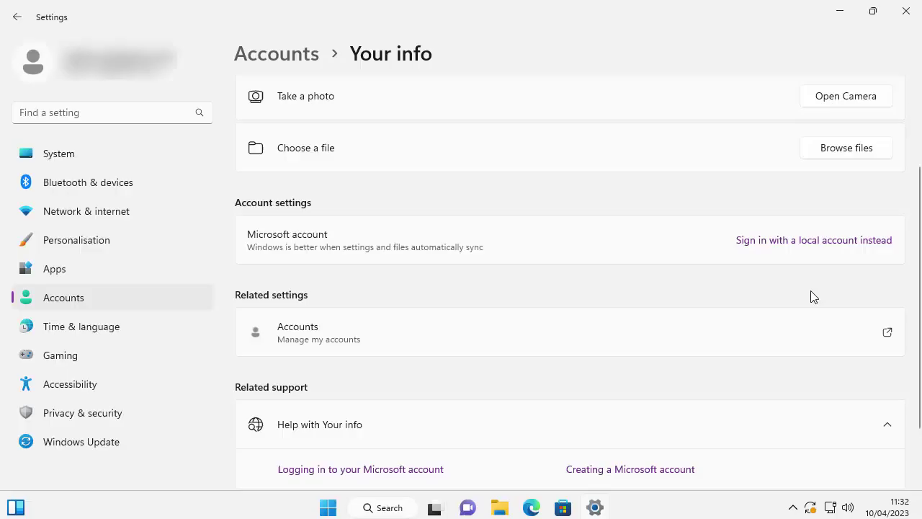
# Choose 'Sign in with a local account instead' and verify identity by entering the account PIN
pyautogui.click(813, 245)
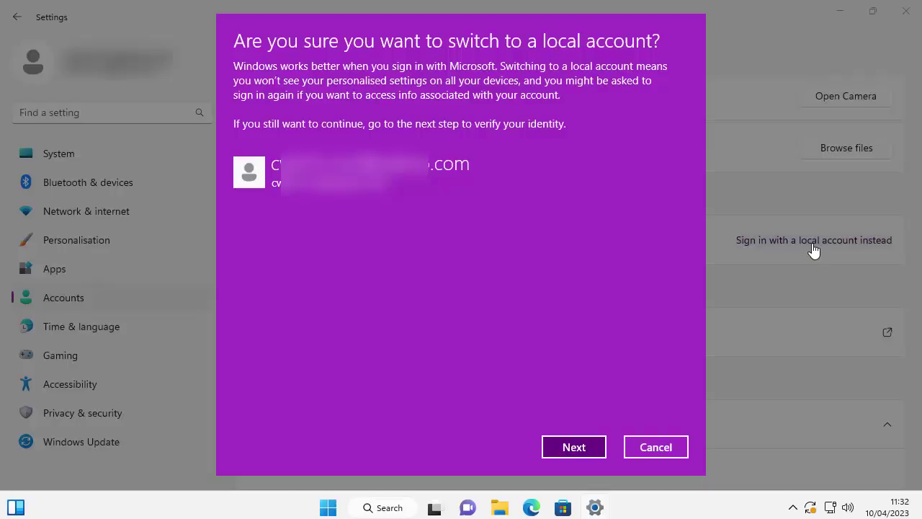
pyautogui.click(580, 445)
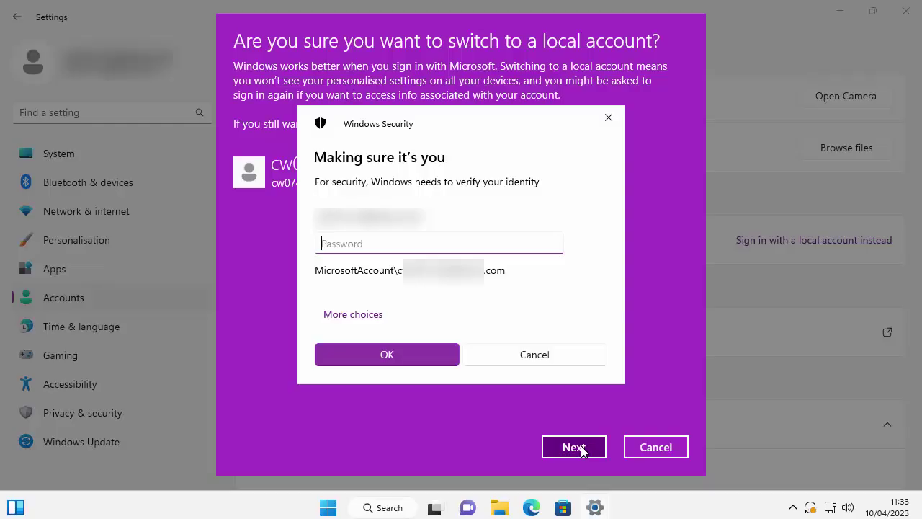
pyautogui.click(342, 317)
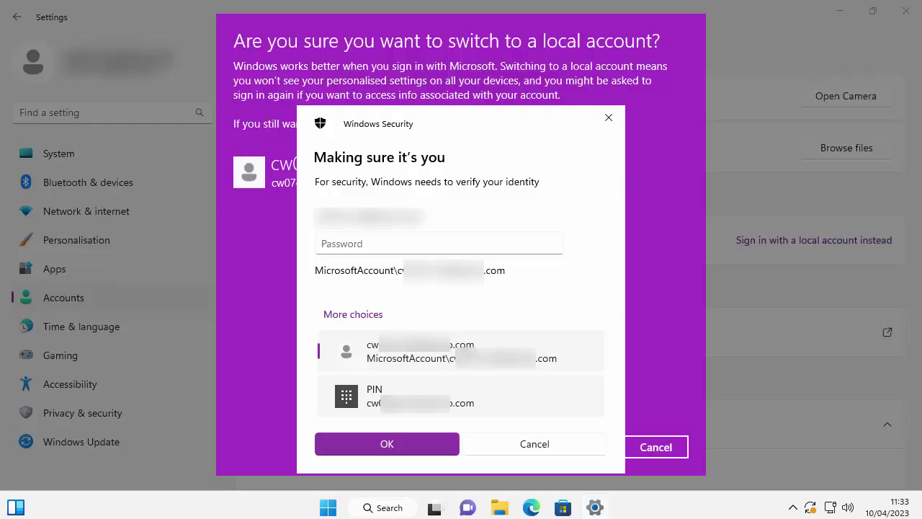
pyautogui.click(393, 403)
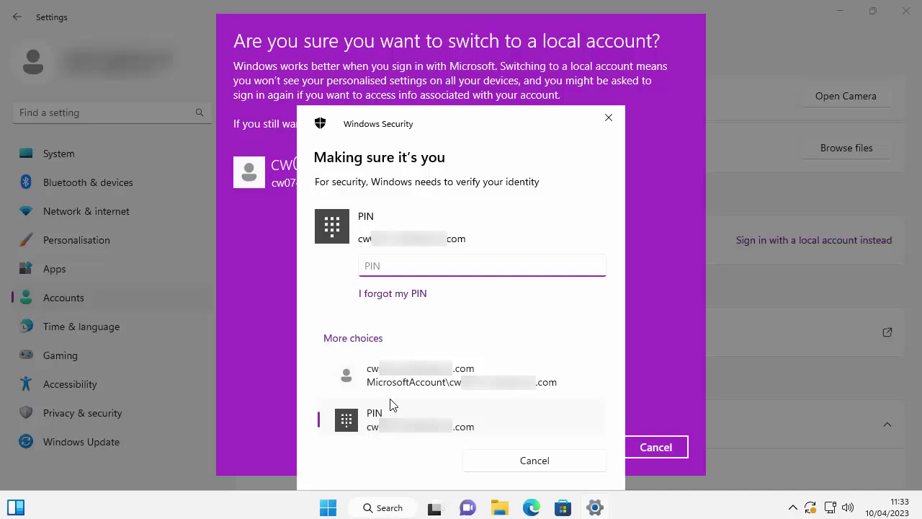
pyautogui.write('1234')
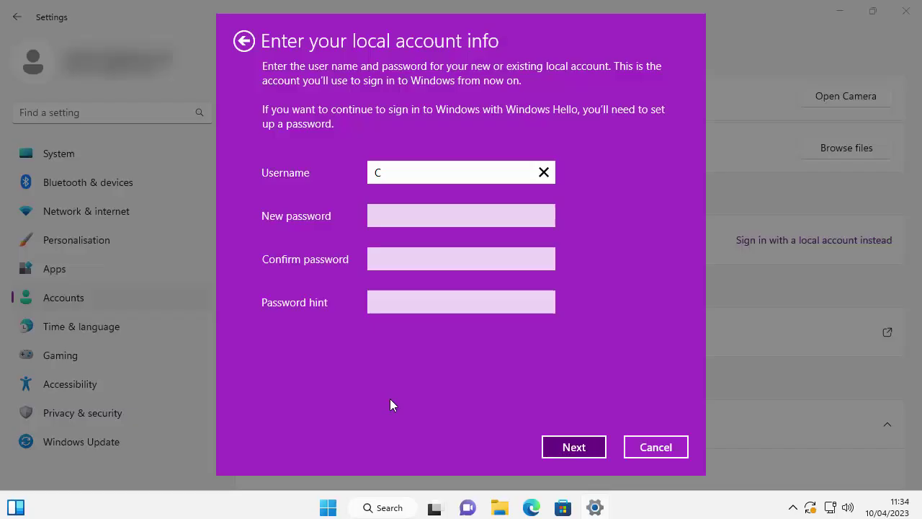
# Continue with the local username and no password, then sign out to complete the switch
pyautogui.click(589, 448)
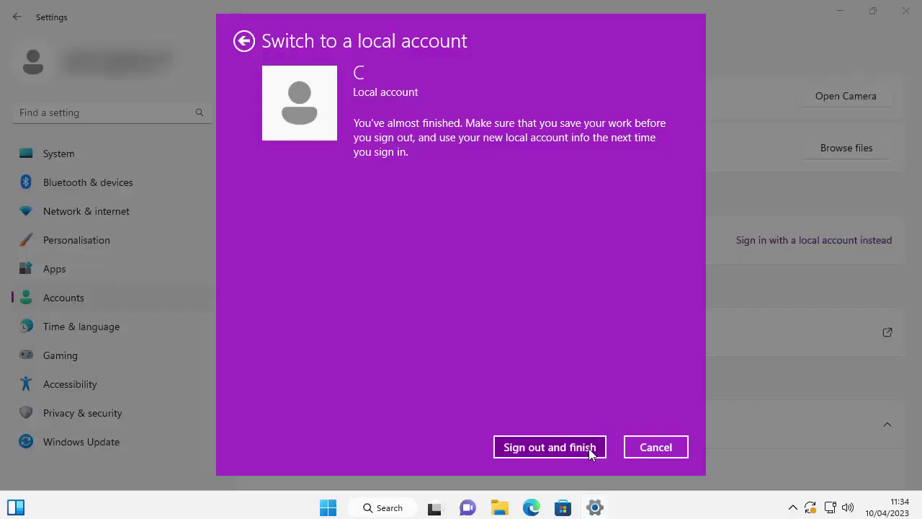
pyautogui.click(551, 453)
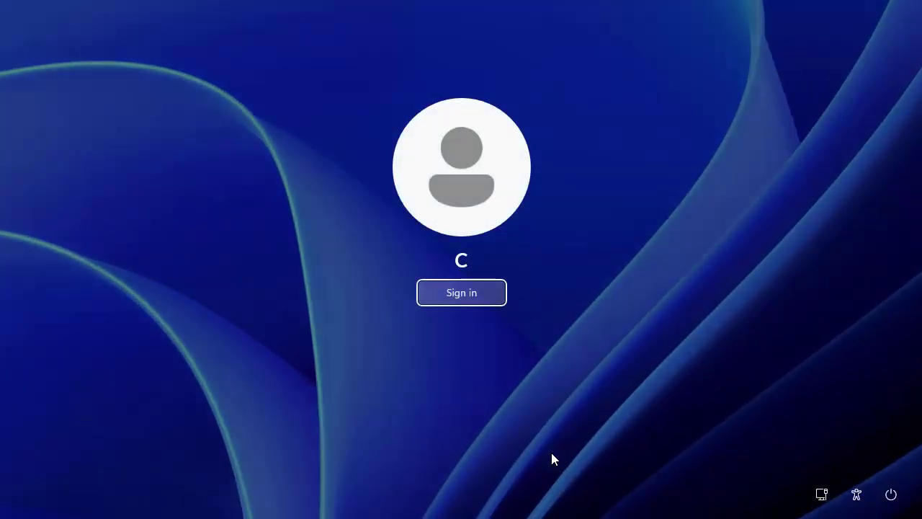
# Sign in to the new local account from the sign-in screen without a password
pyautogui.click(469, 303)
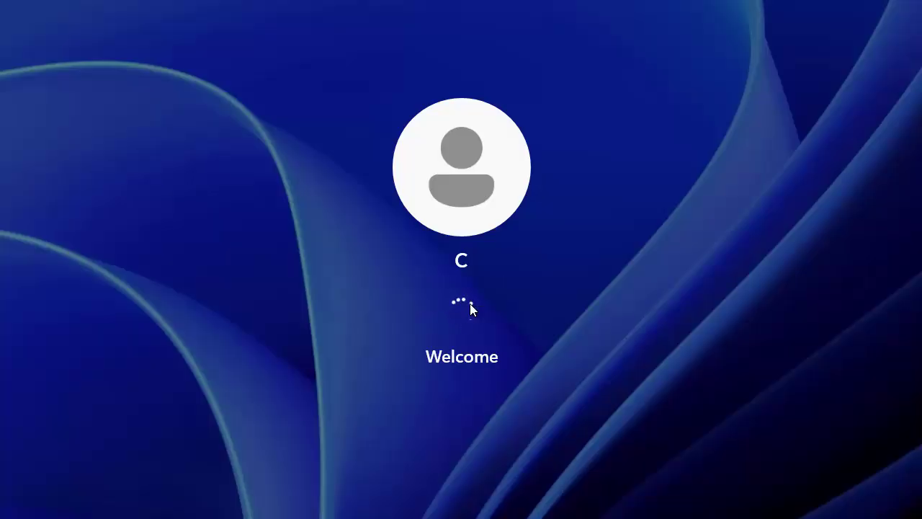